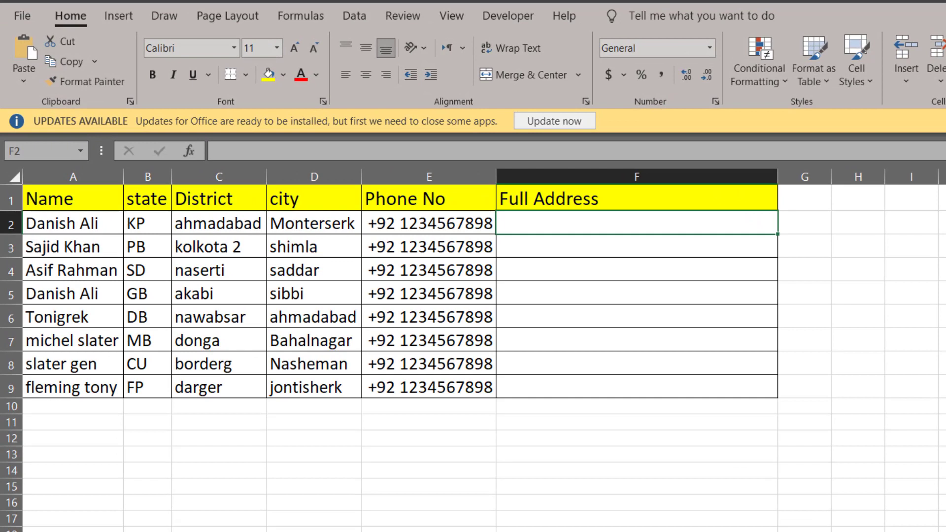
Enter the formula =A2&" "&B2&" "&C2&" "&D2&" "&E2&" " in F2 to join the row's fields with spaces
text(=)
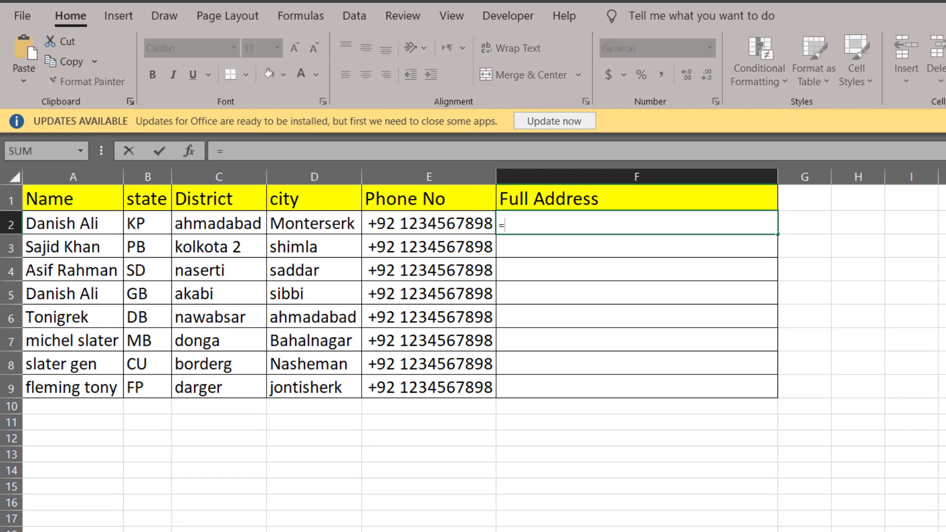
click(61, 224)
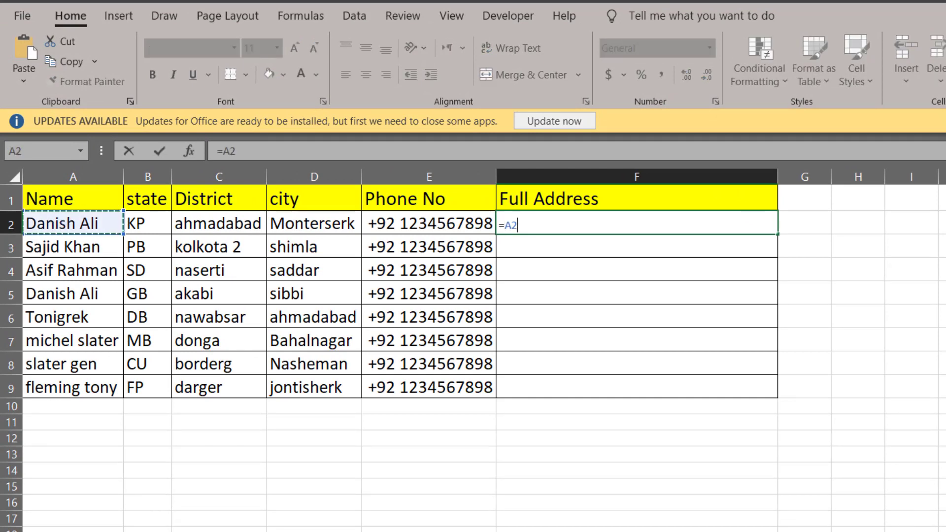
text(&)
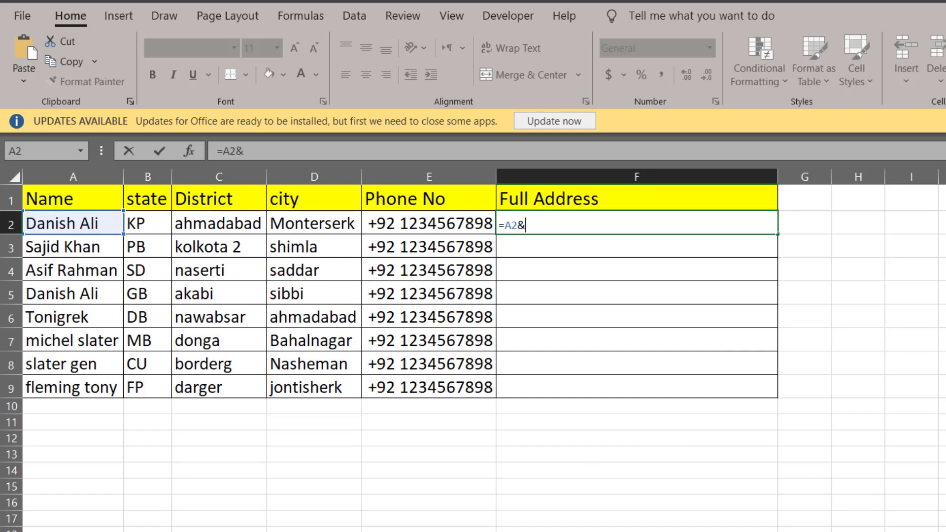
text(" ")
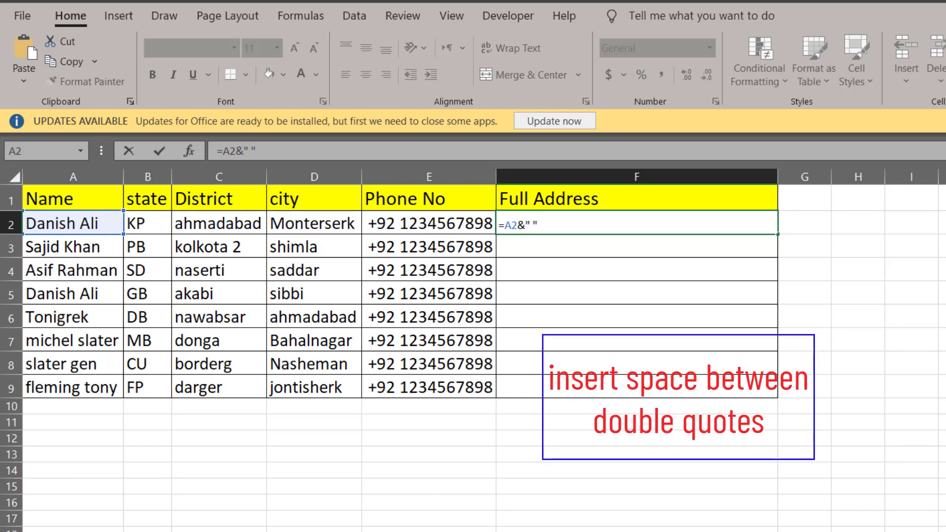
text(&)
click(148, 223)
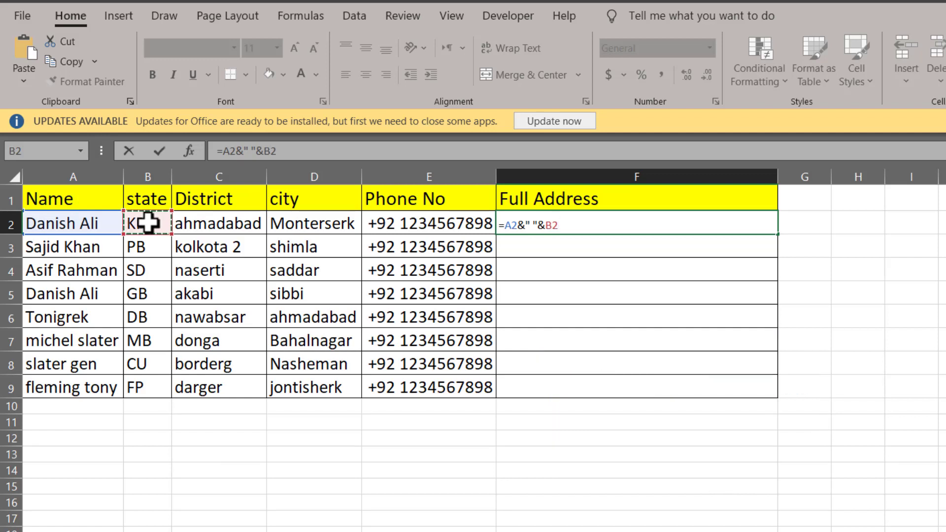
text(&" "&)
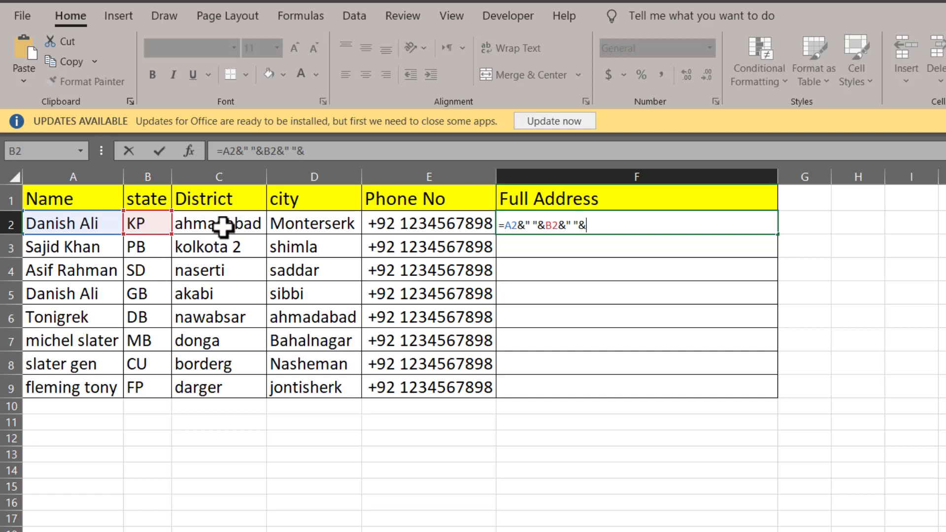
click(223, 225)
text(&)
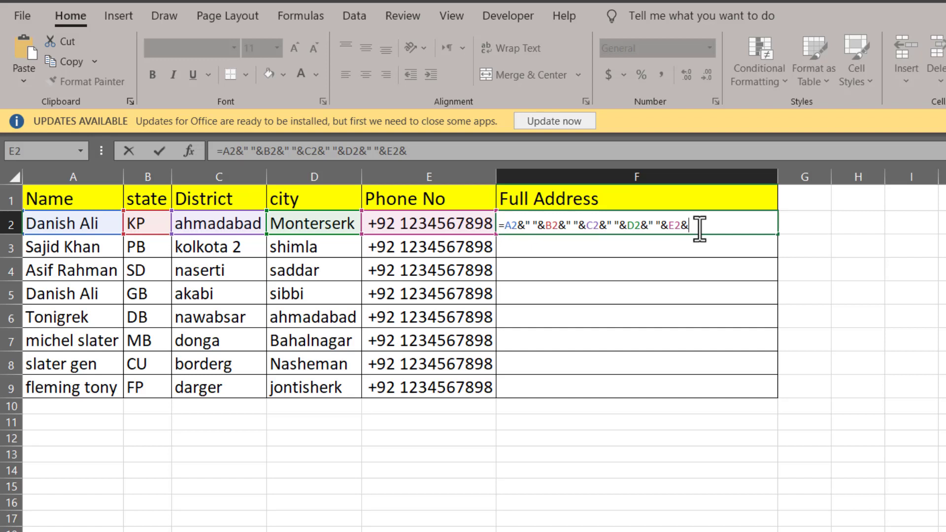
text(" ")
key(Return)
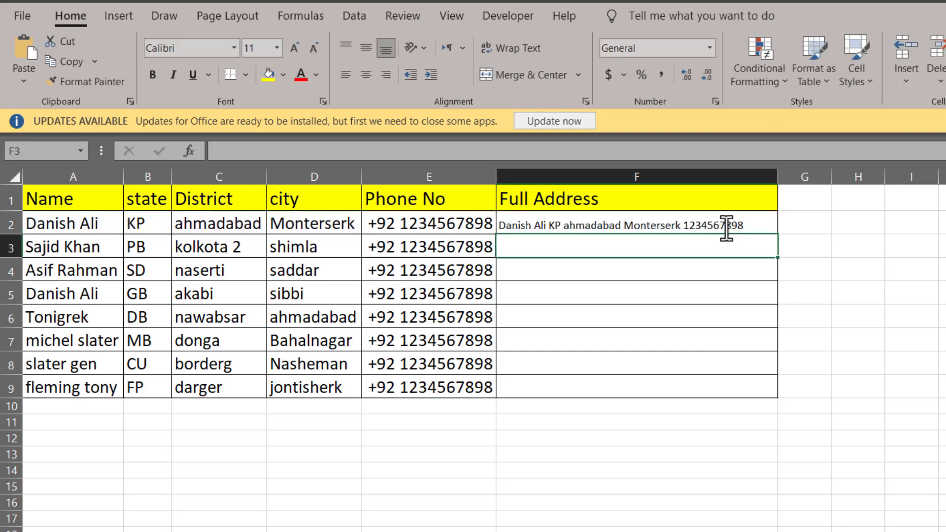
Fill the ampersand formula from F2 down through F9 of the Full Address column
click(689, 227)
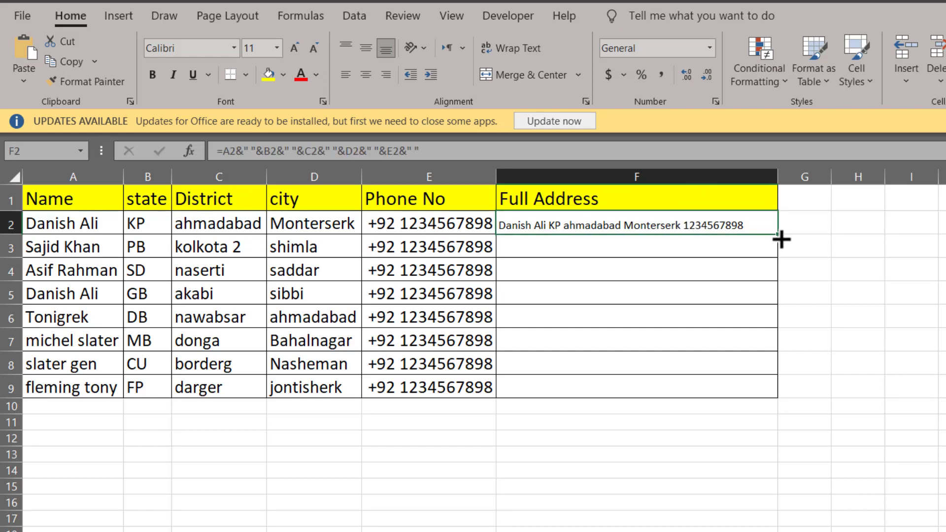
drag(780, 236, 771, 393)
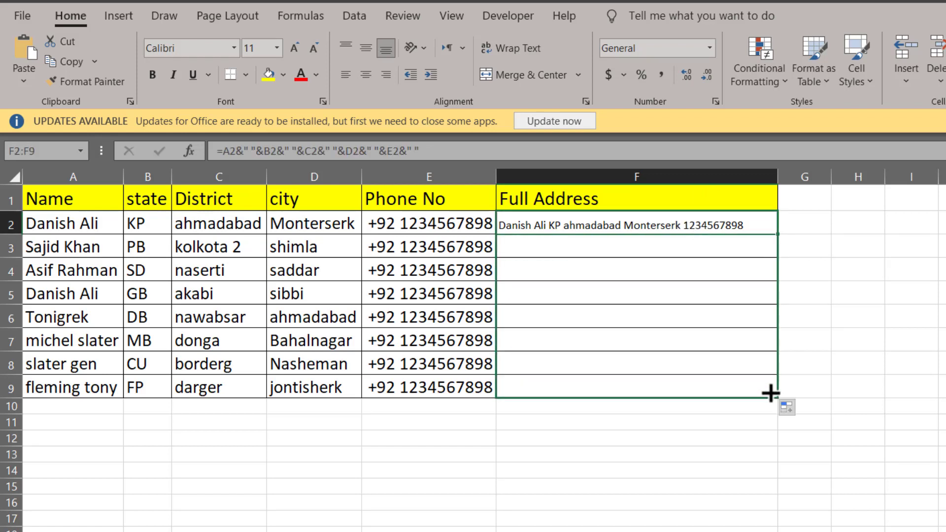
click(837, 281)
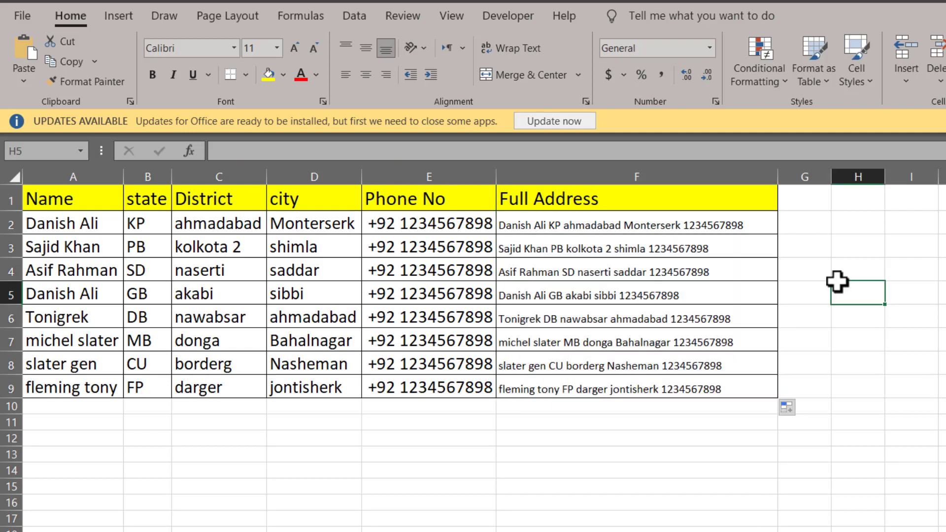
Clear the filled Full Address entries and enter =CONCAT(A2,B2,C2,D2,E2) in F2
key(ctrl+z)
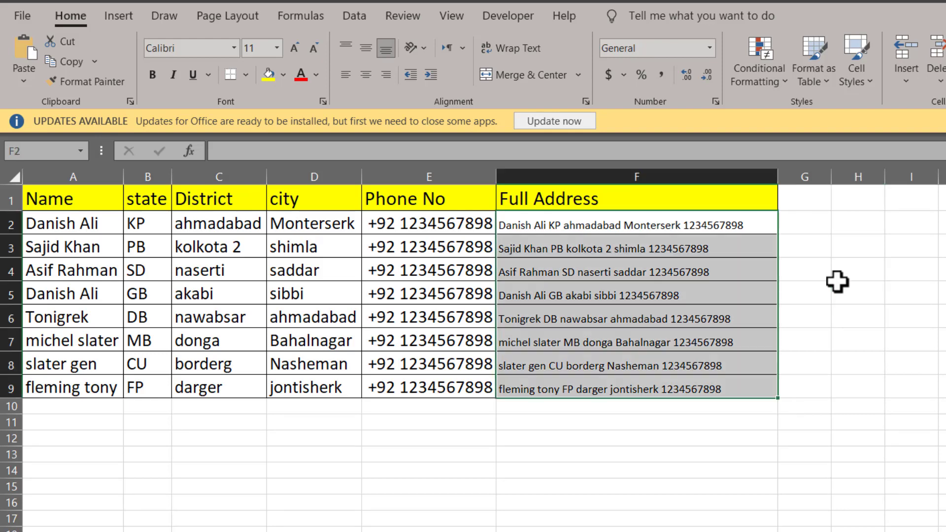
text(=conc)
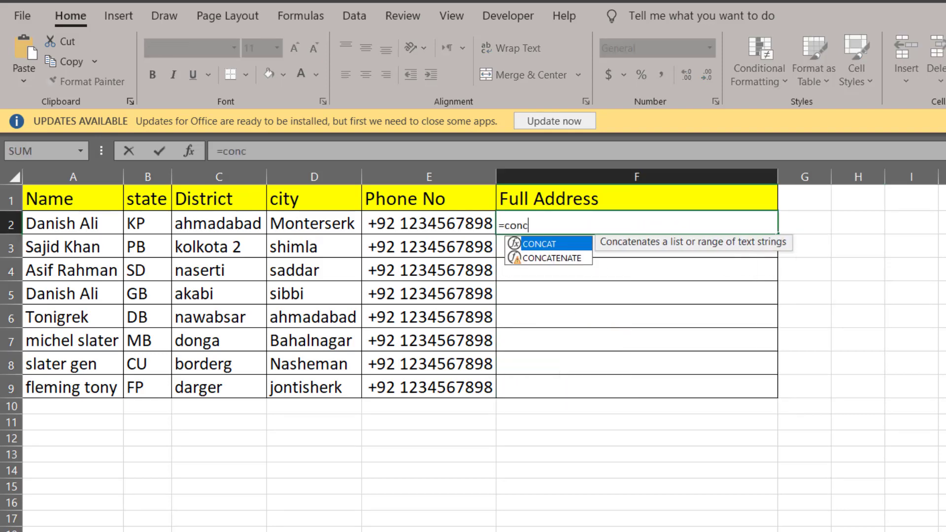
key(Tab)
click(63, 224)
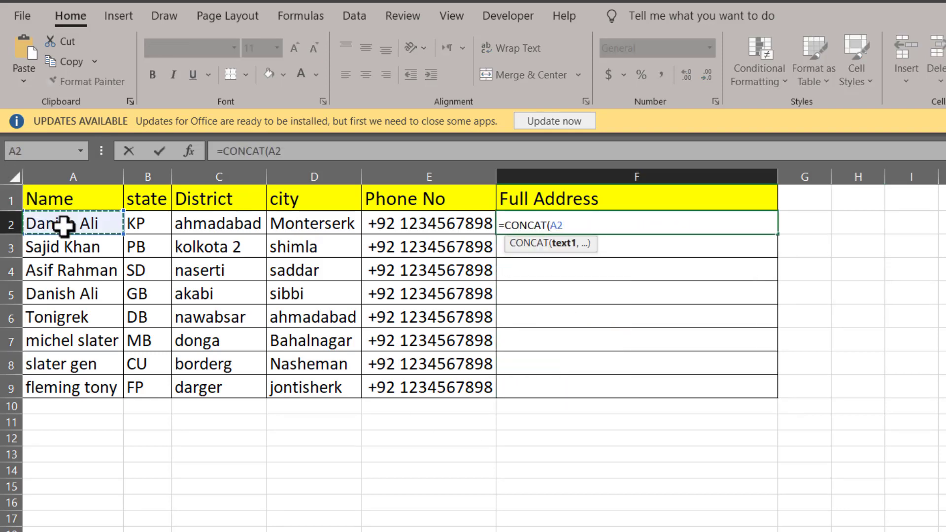
text(,)
click(135, 222)
text(,)
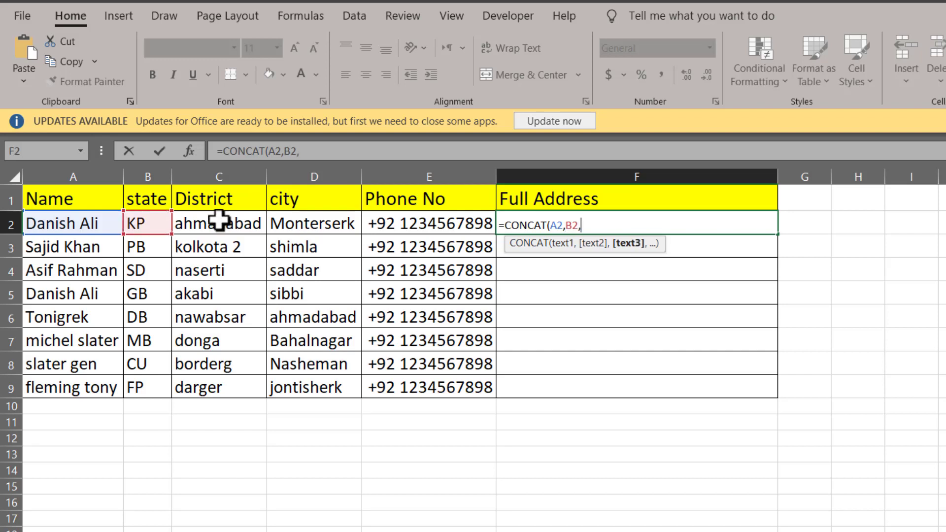
click(219, 220)
text(,)
click(314, 223)
text(,)
click(404, 222)
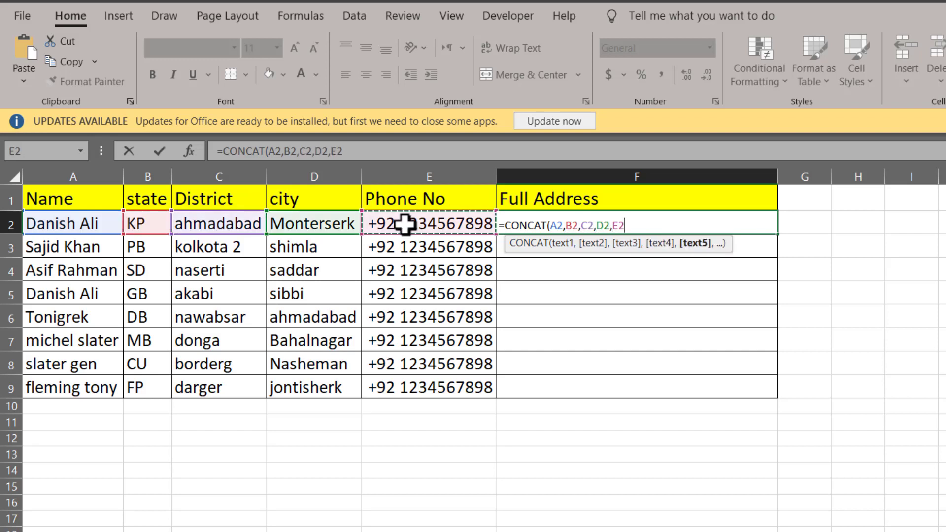
text())
key(Return)
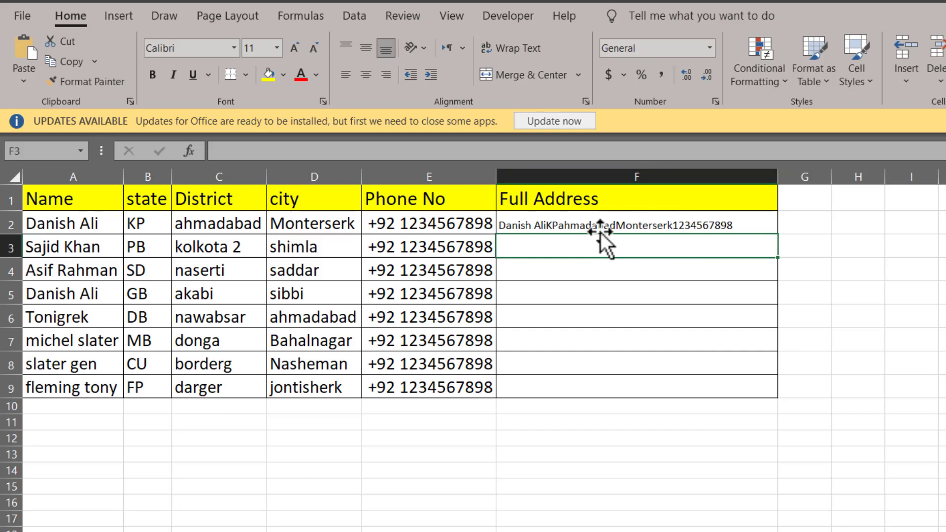
Replace the CONCAT formula in F2 with =TEXTJOIN(" ",TRUE,A2:E2), using a space delimiter and ignoring empty cells
click(656, 222)
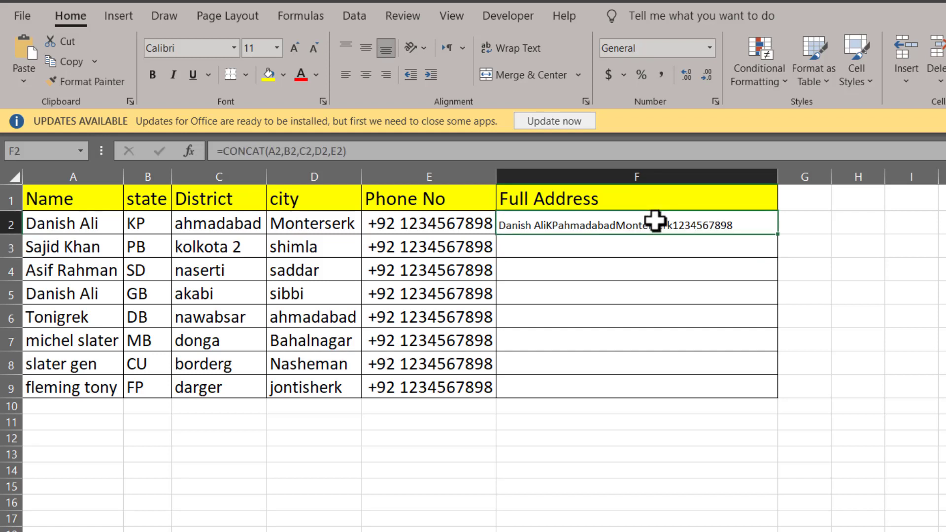
double_click(741, 227)
drag(657, 225, 497, 225)
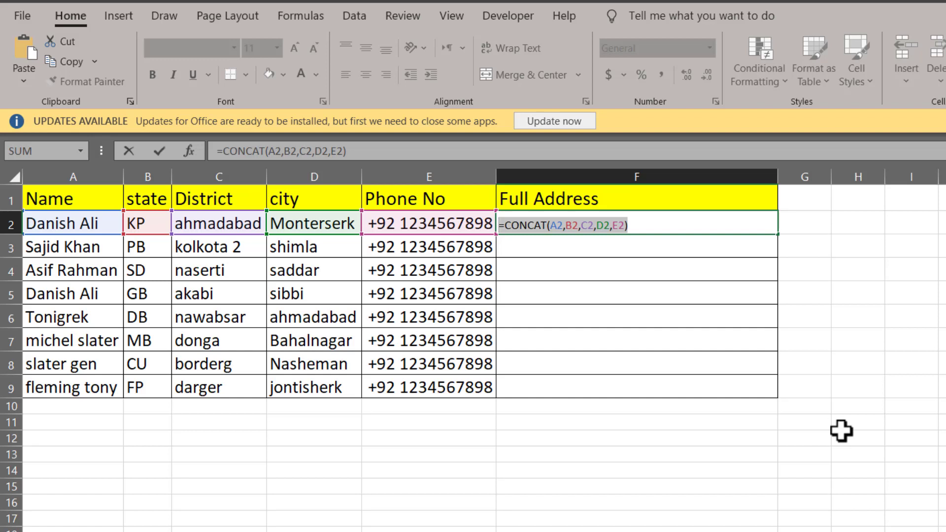
key(BackSpace)
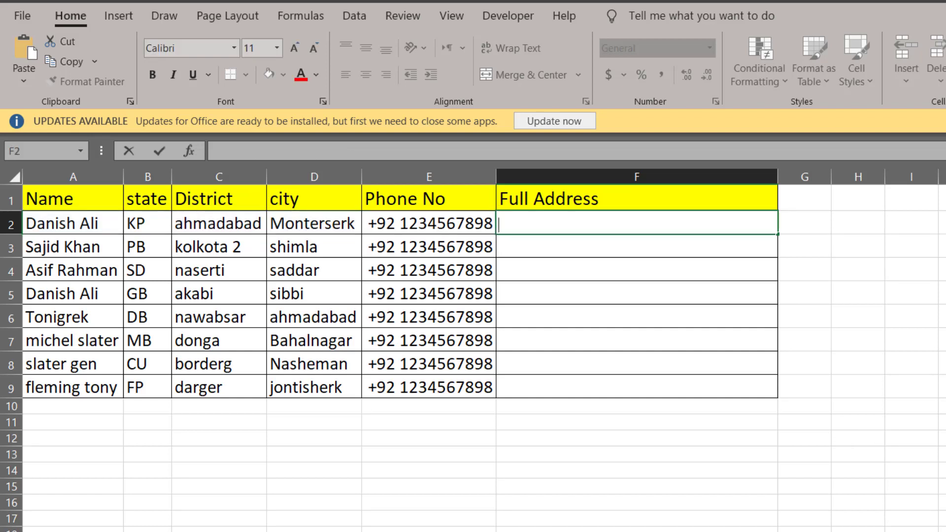
text(=textjoin()
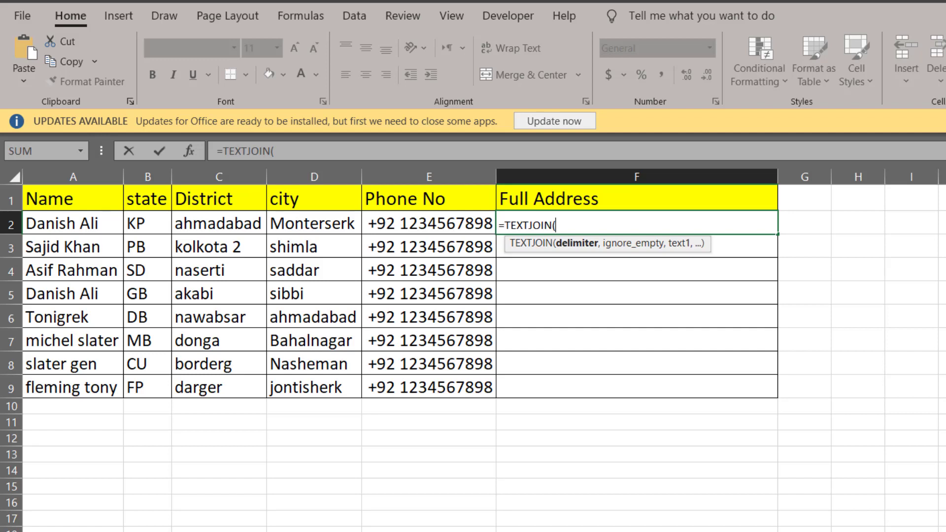
text(" ",)
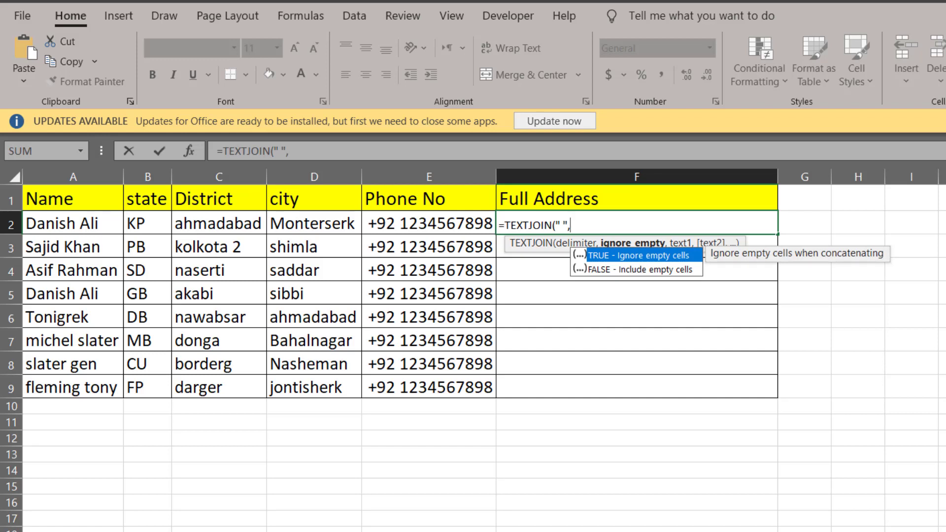
double_click(622, 254)
text(,)
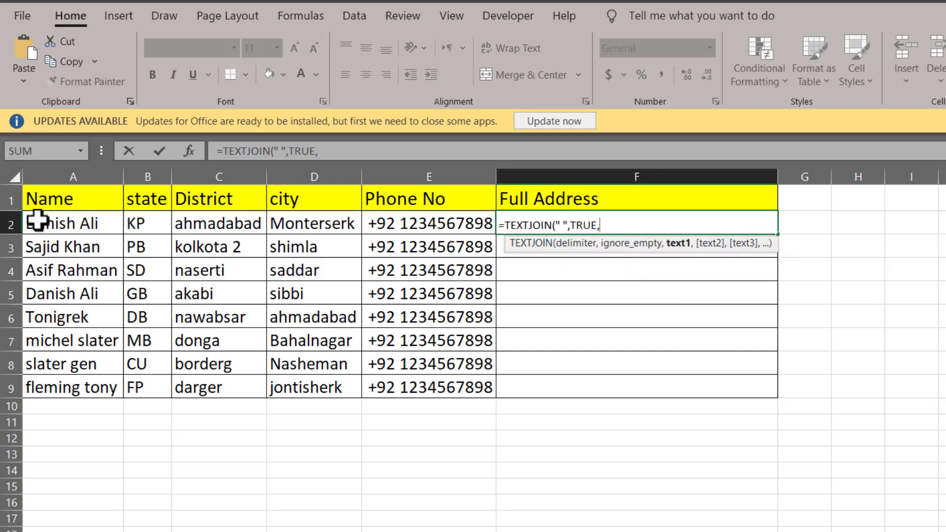
drag(38, 222, 473, 226)
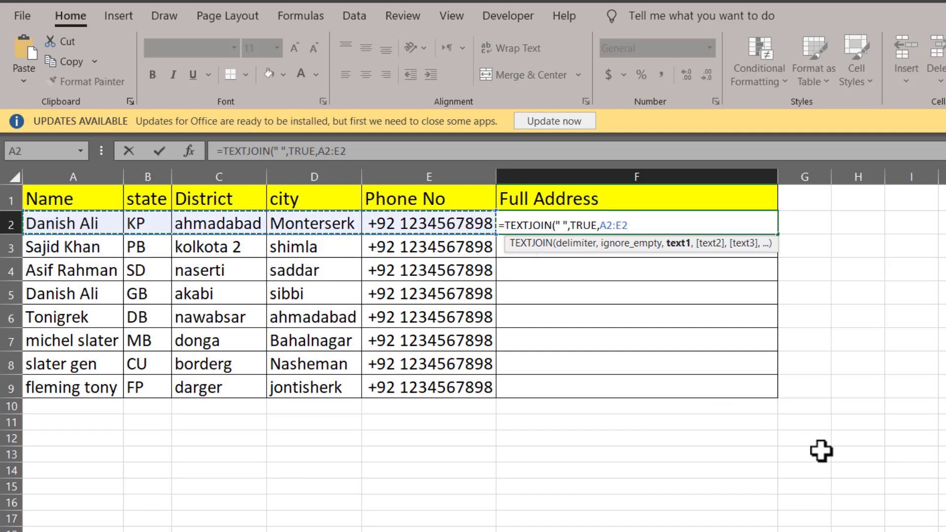
text())
key(Return)
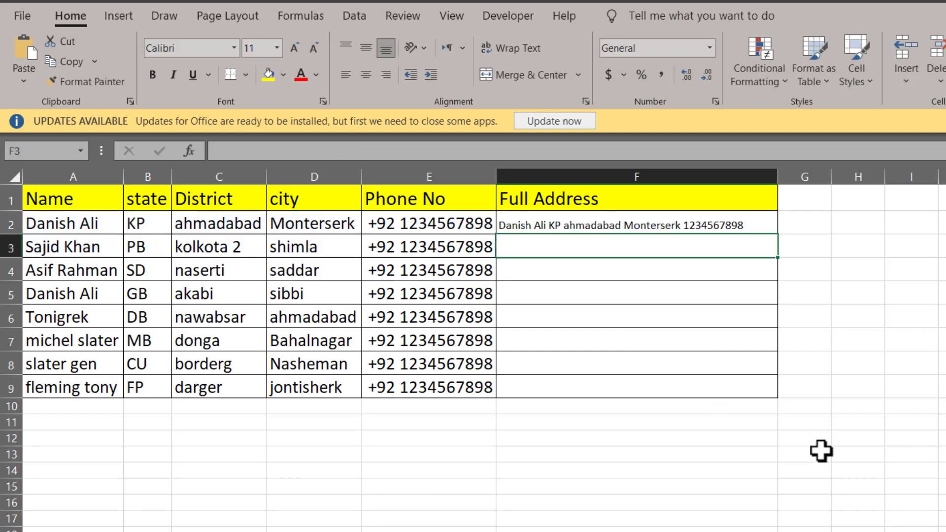
Fill the TEXTJOIN formula from F2 down through F9
key(Up)
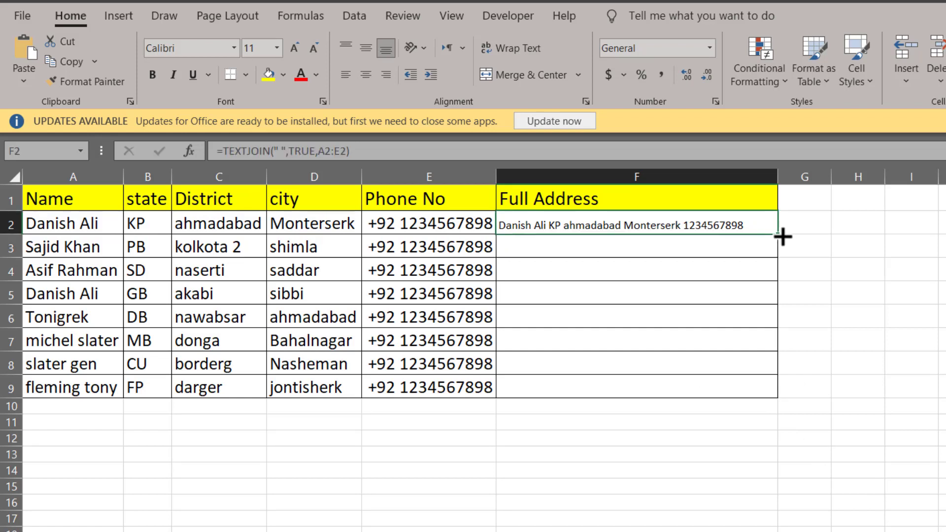
drag(781, 242, 766, 391)
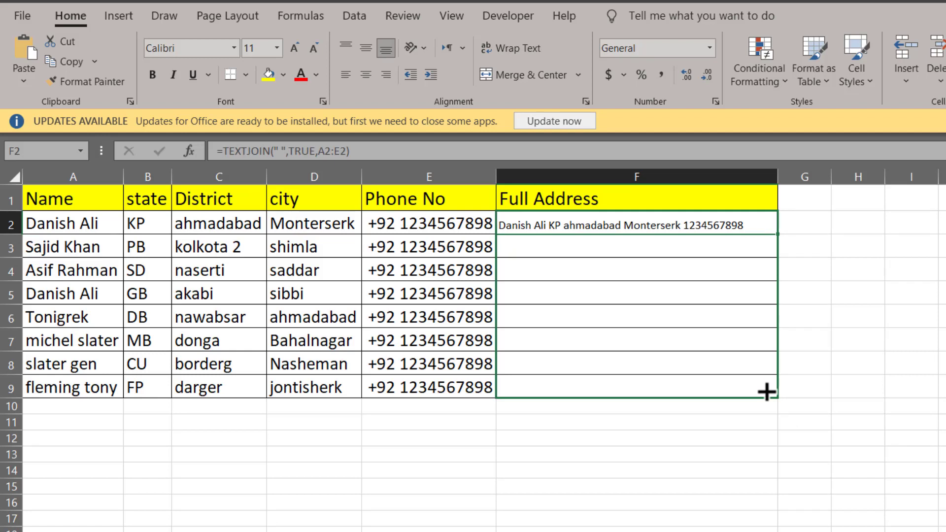
drag(766, 392, 767, 393)
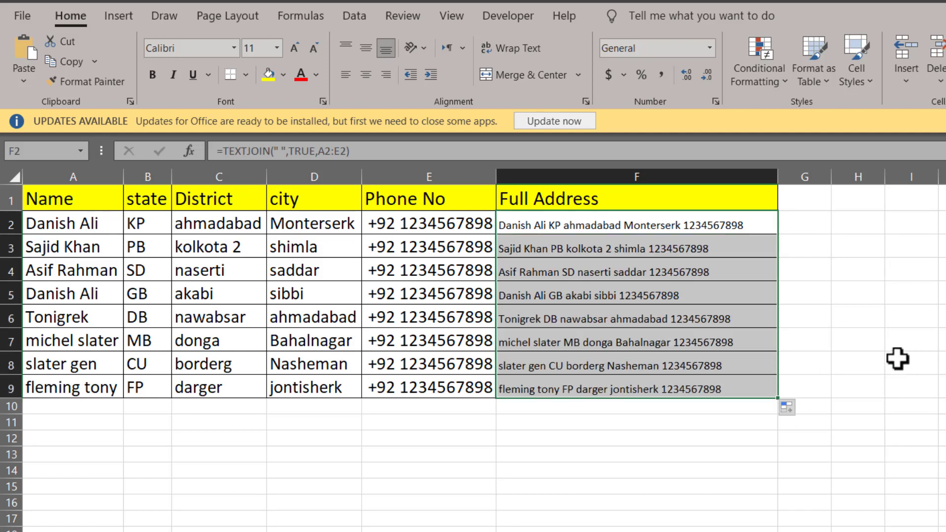
click(877, 334)
Delete the District value in C2 to test how the joined address handles an empty cell
click(218, 225)
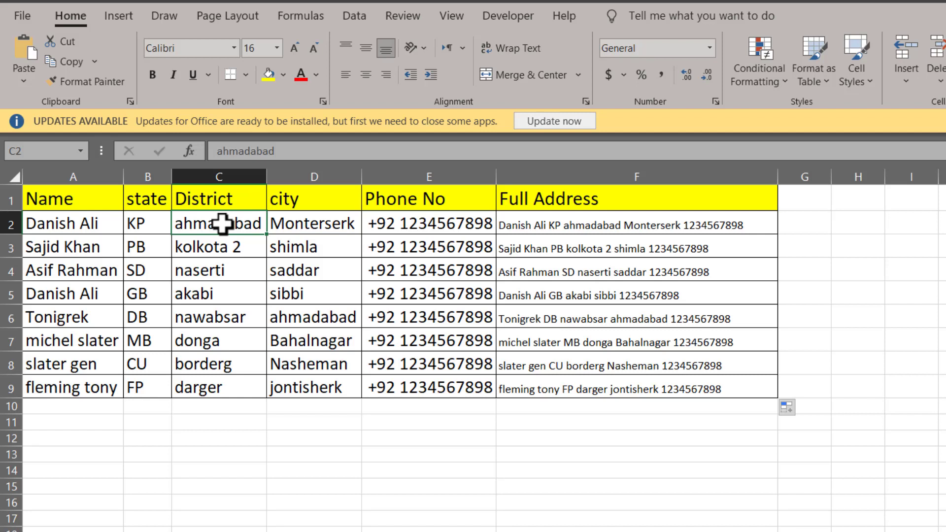
key(Delete)
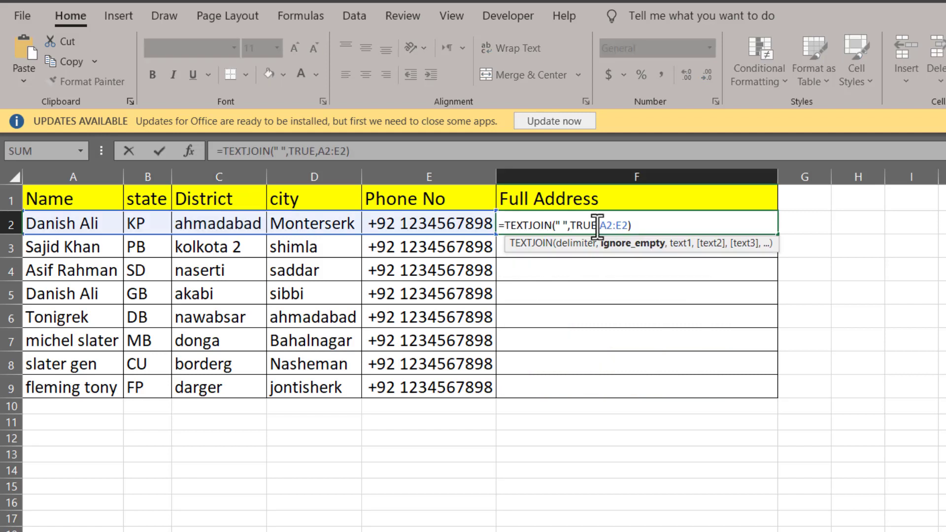
Set the ignore_empty argument of the TEXTJOIN formula in F2 to FALSE and fill the formula down through F9
key(BackSpace)
key(BackSpace)
key(BackSpace)
key(BackSpace)
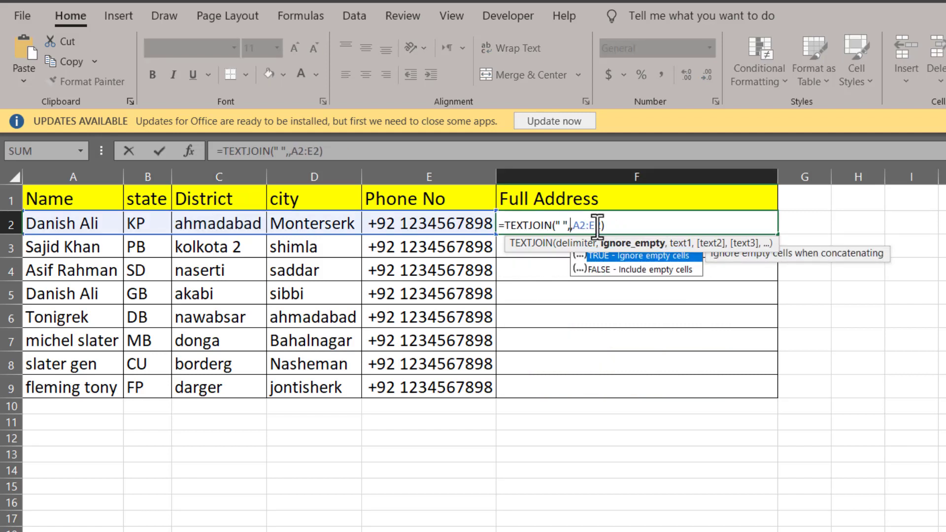
text(false)
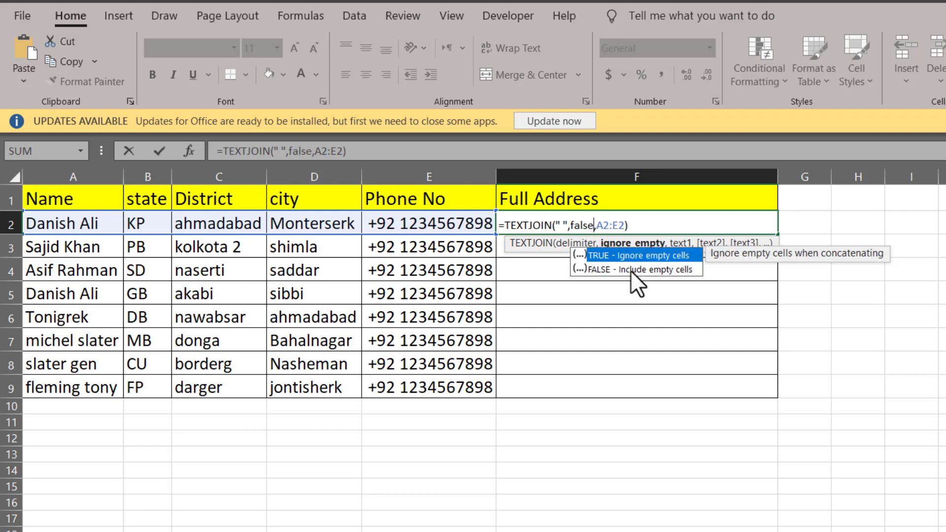
click(631, 270)
double_click(631, 270)
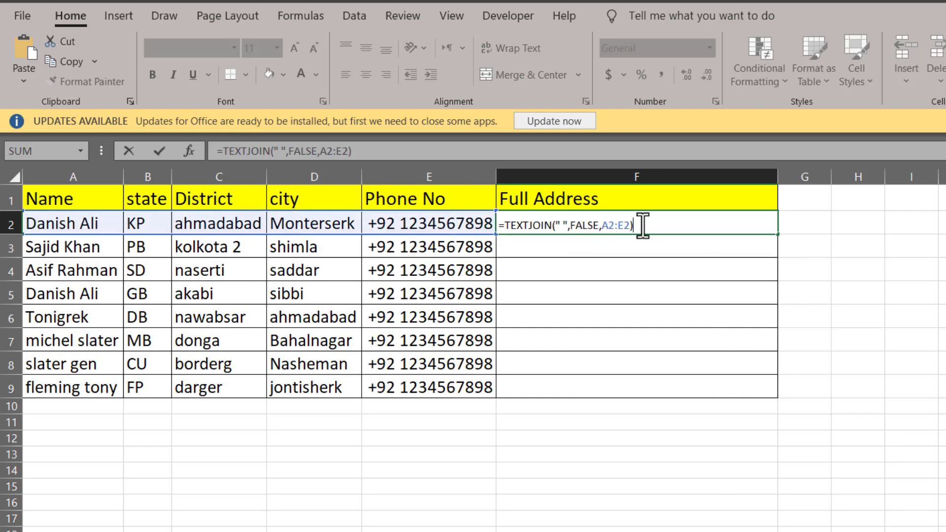
key(Return)
click(633, 227)
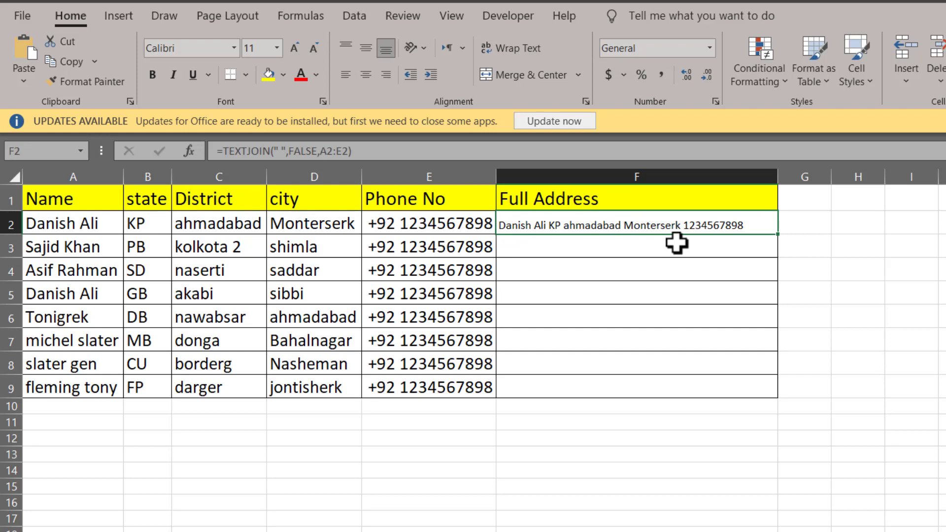
double_click(779, 235)
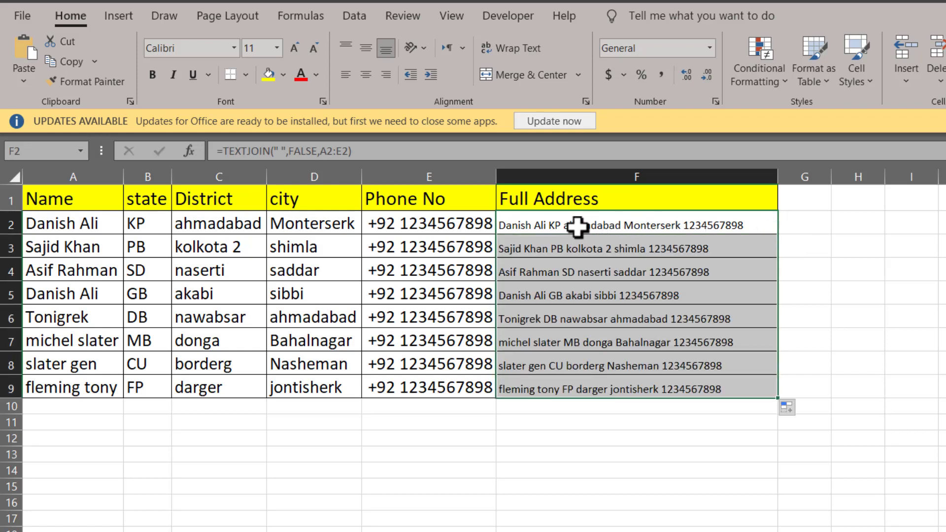
Delete the District value in C2 and the city value in D2 to test TEXTJOIN with empty cells included
click(254, 224)
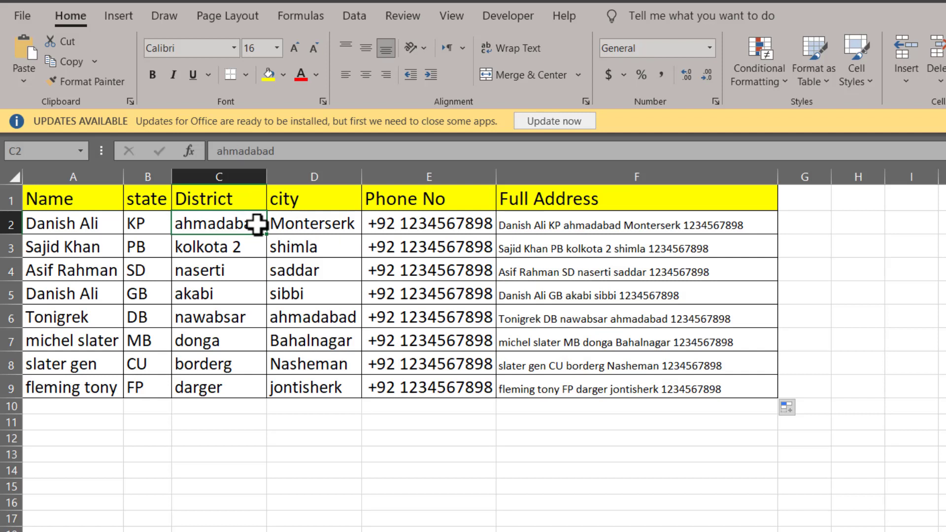
key(Delete)
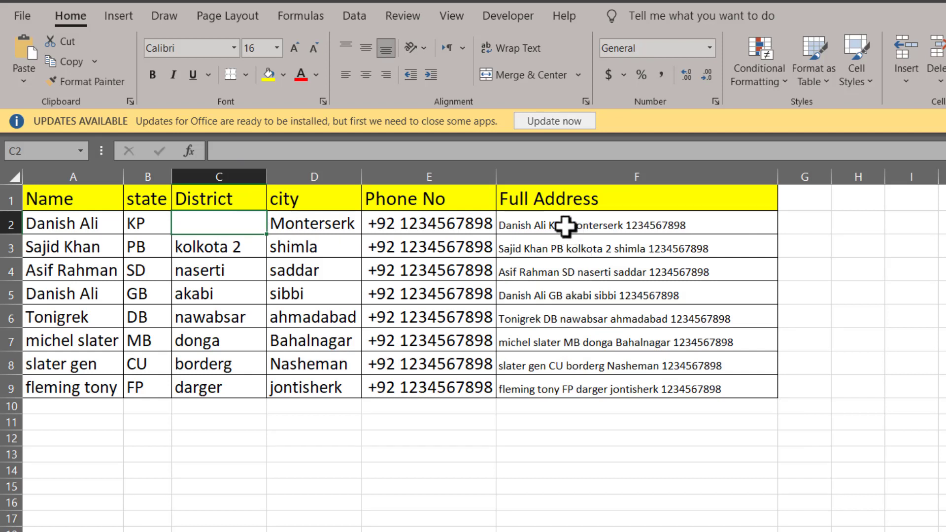
click(315, 226)
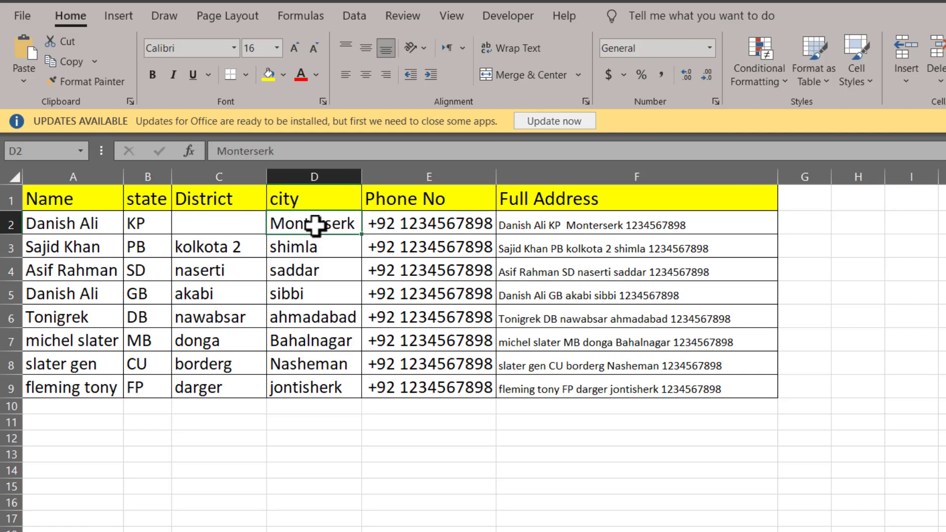
key(Delete)
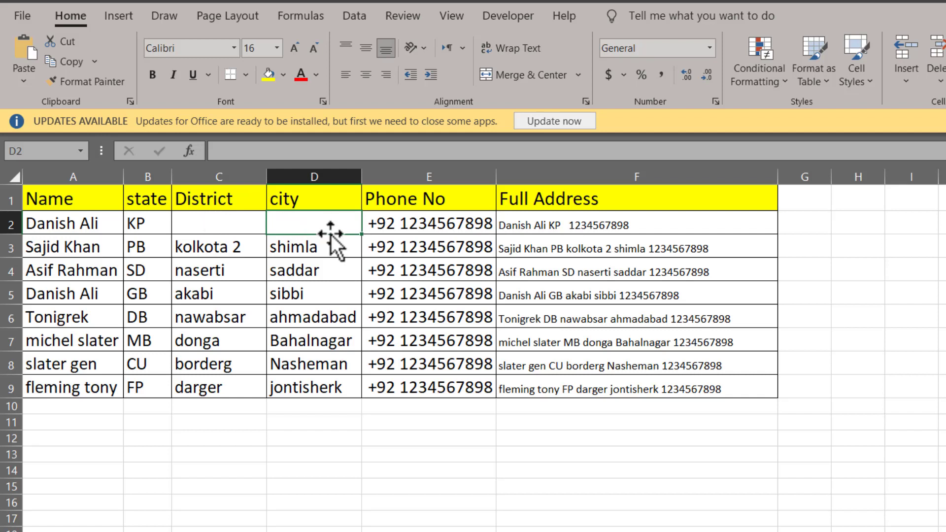
Open the TEXTJOIN formula in F2 for editing to review its ignore_empty argument
double_click(598, 226)
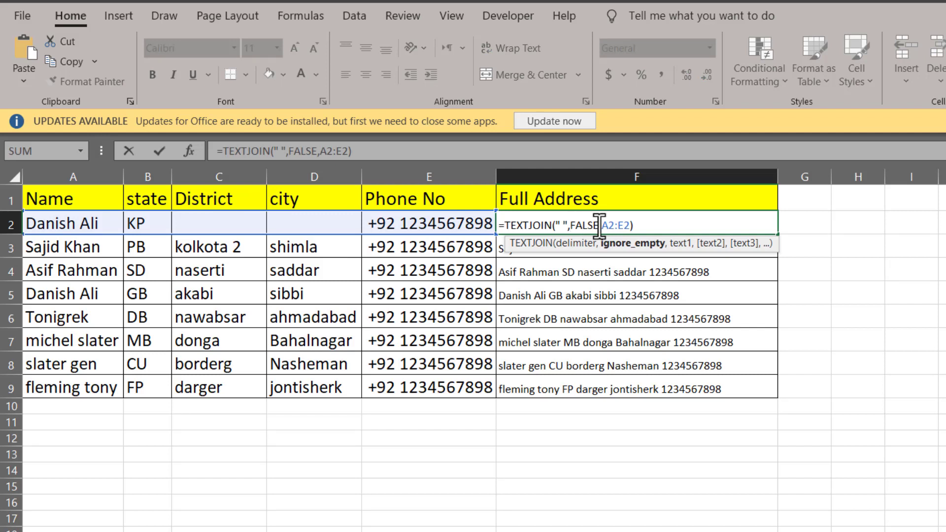
click(882, 341)
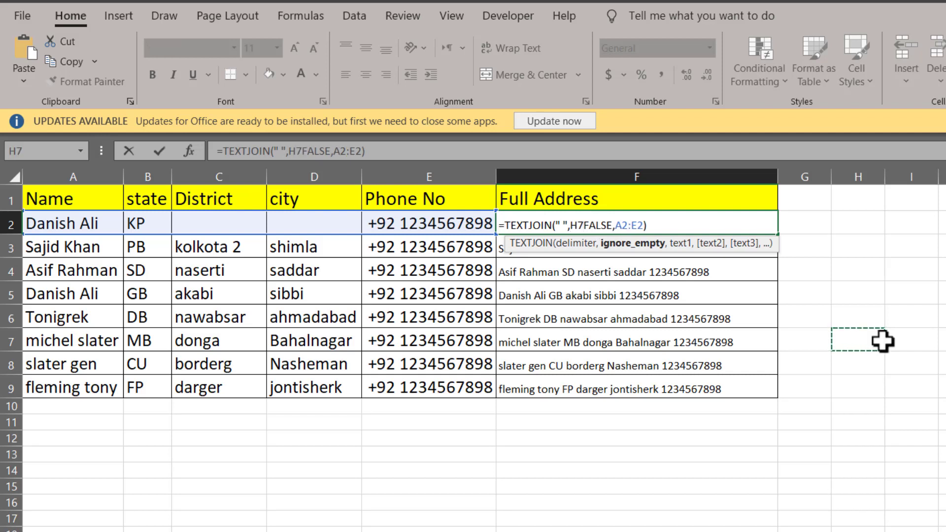